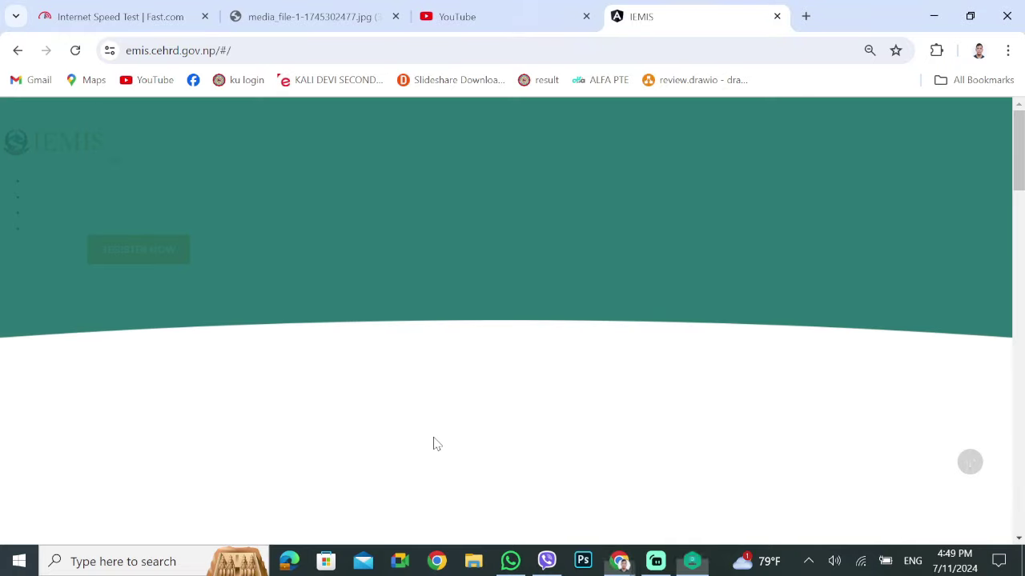
- Accept the certificate authentication prompts for the IEMIS home page
click(422, 400)
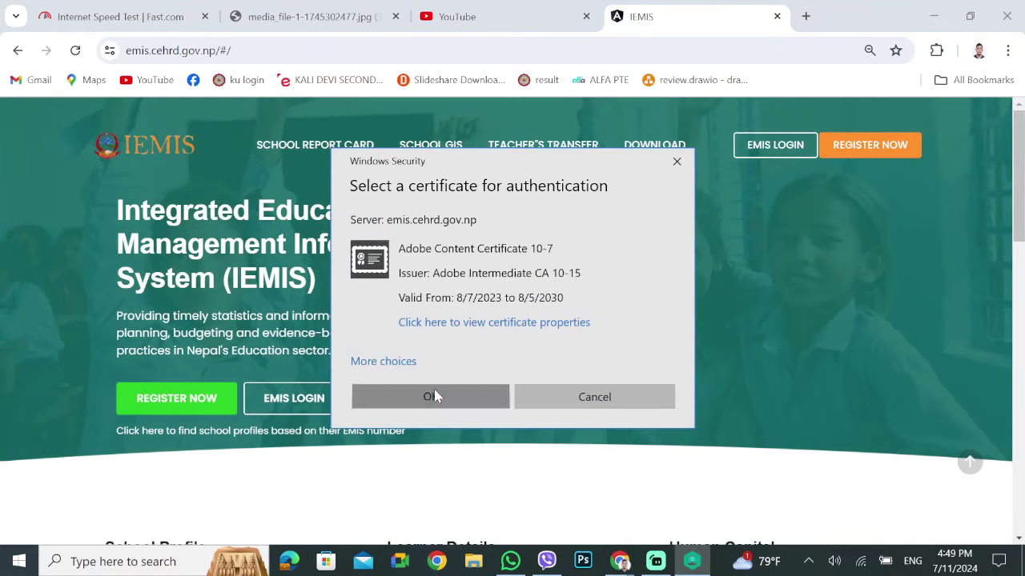
click(435, 394)
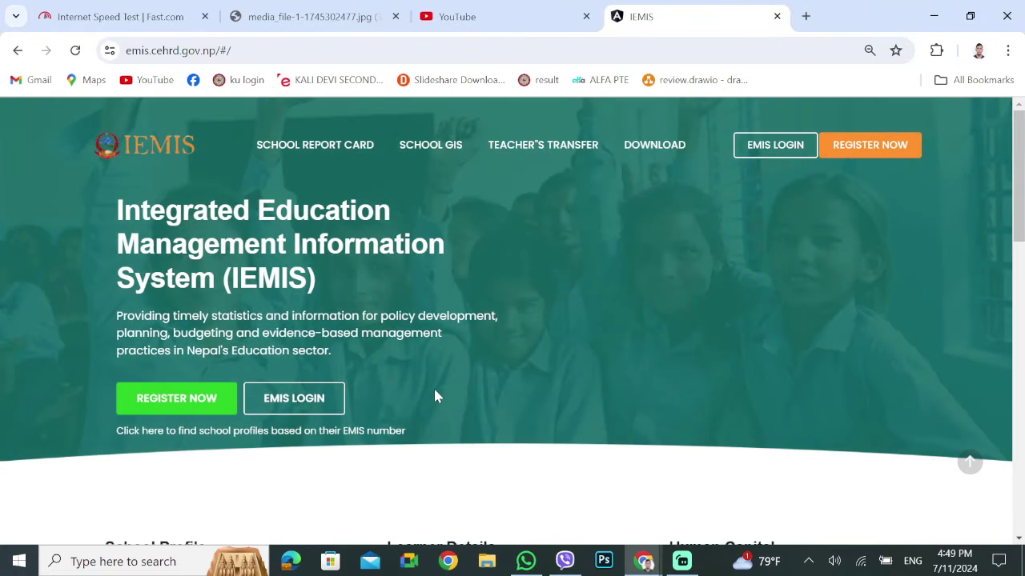
click(436, 397)
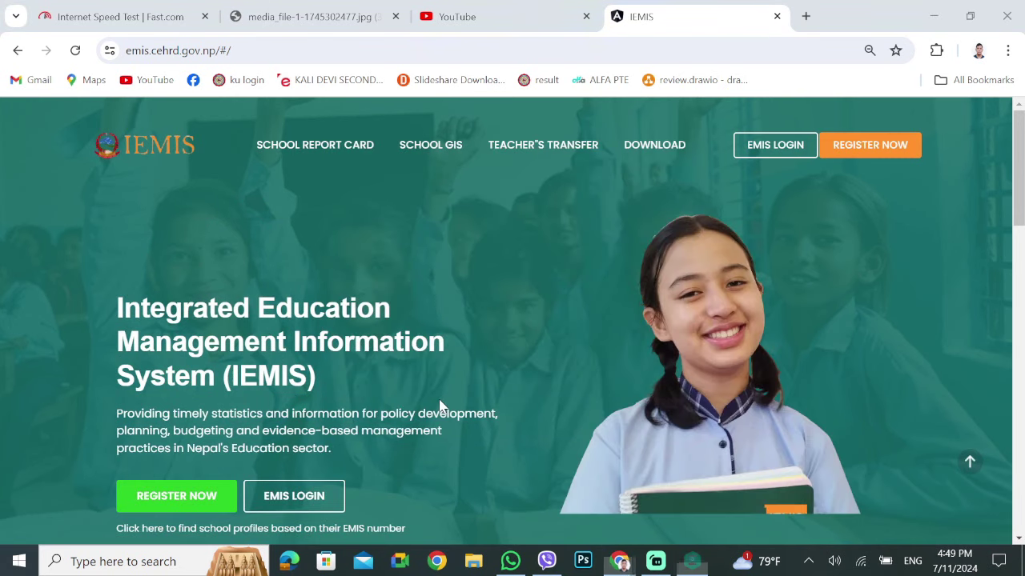
click(439, 402)
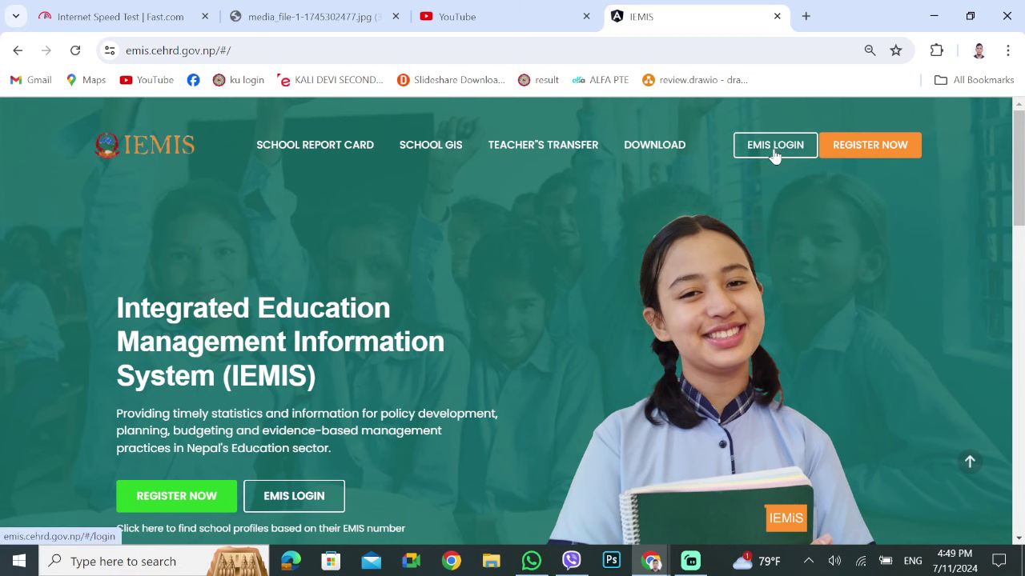
- Open the EMIS login page, accept its certificate prompt and log in with the school's account
click(775, 151)
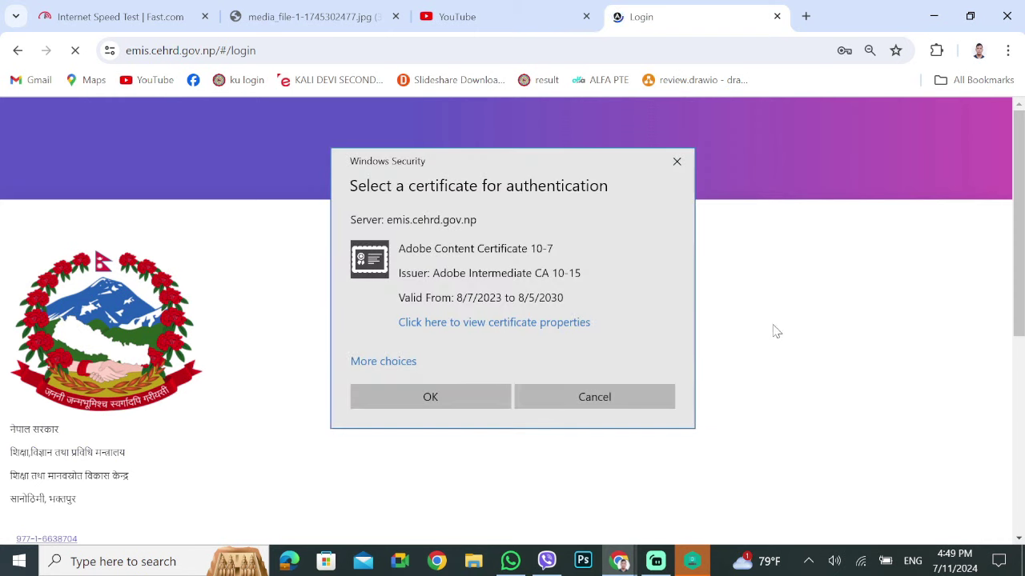
click(448, 404)
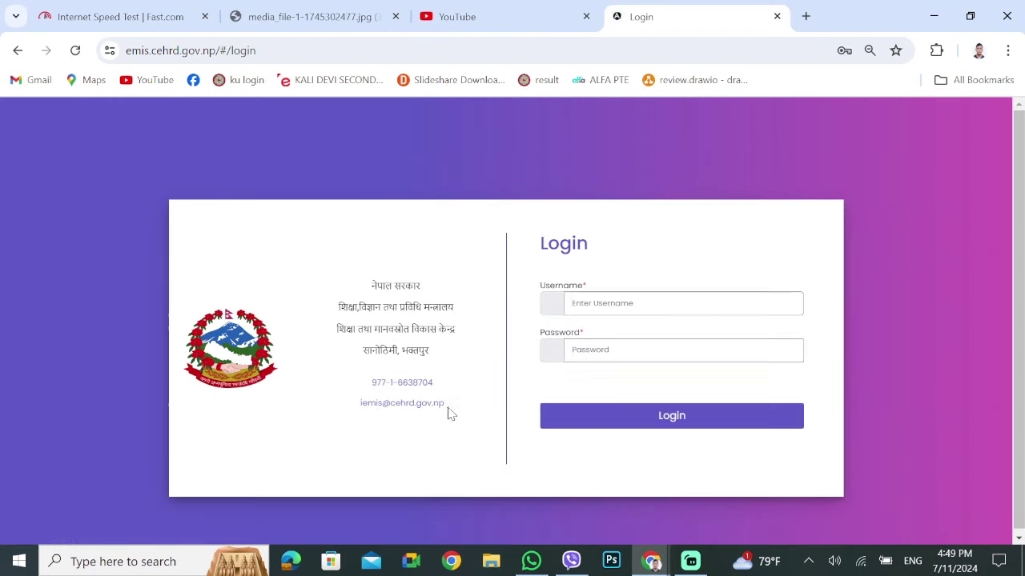
click(622, 305)
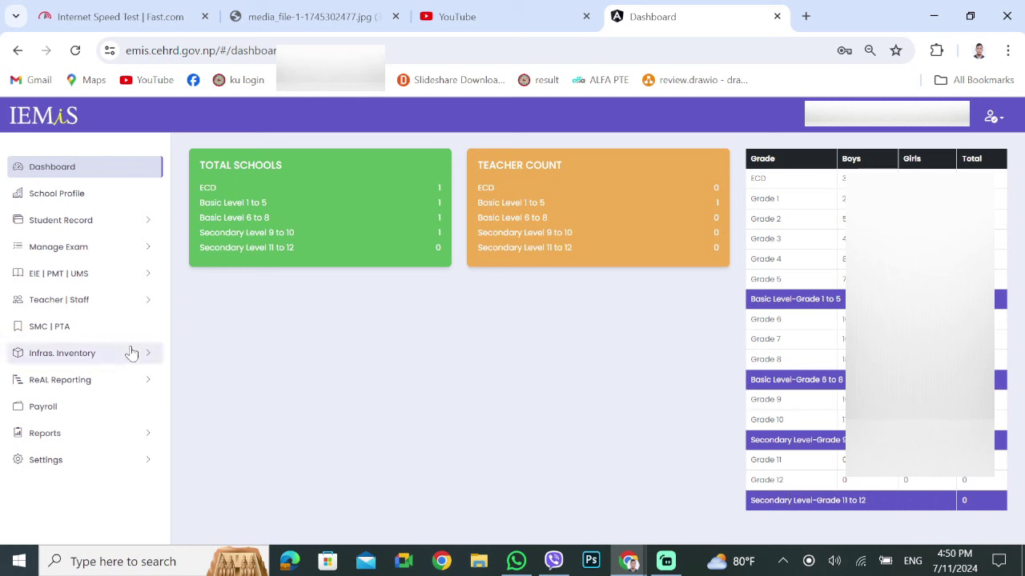
- Start a new EIE information entry under Basic EIE Information and set its disaster type to Flood
click(117, 278)
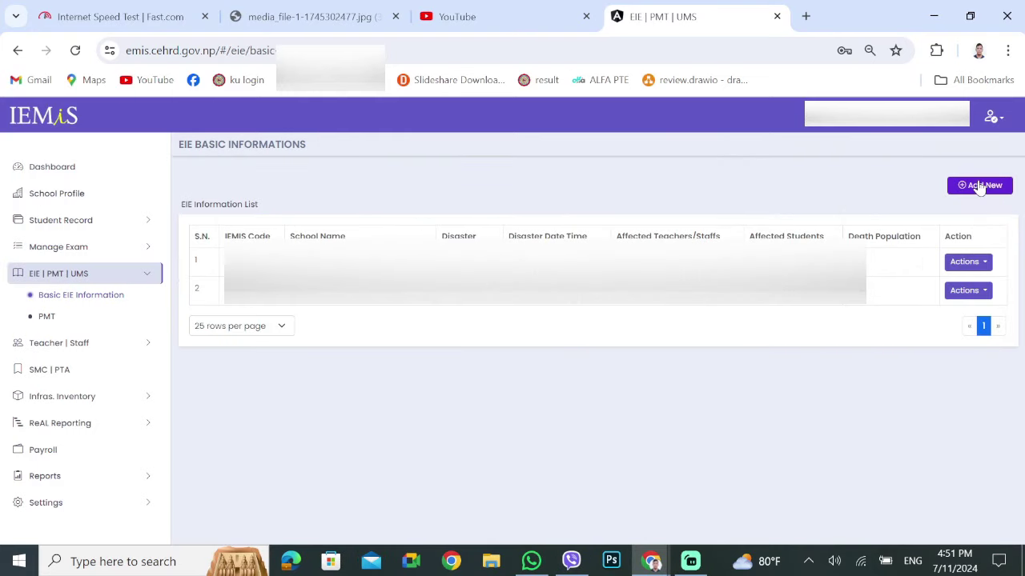
click(979, 186)
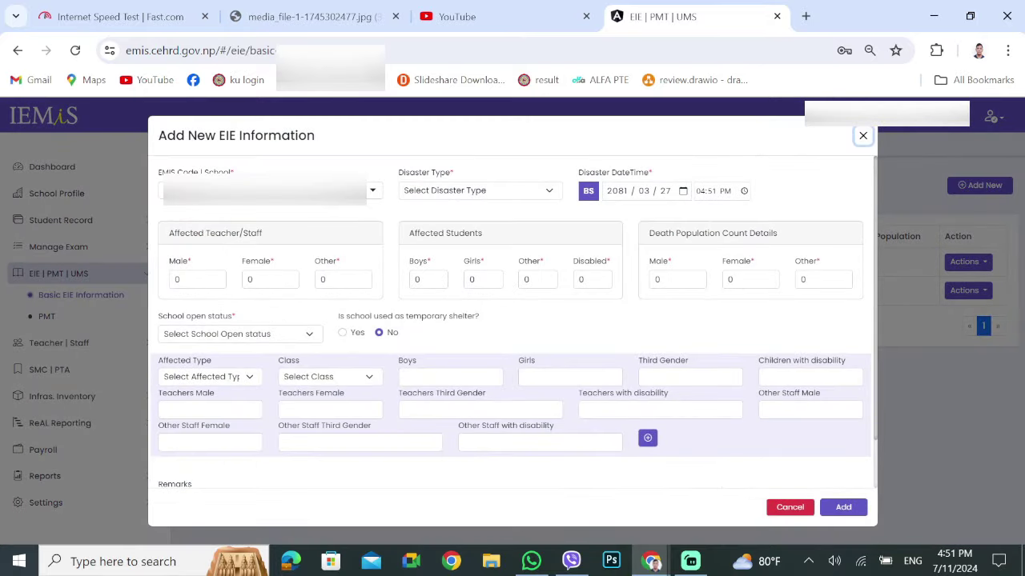
click(274, 213)
click(472, 196)
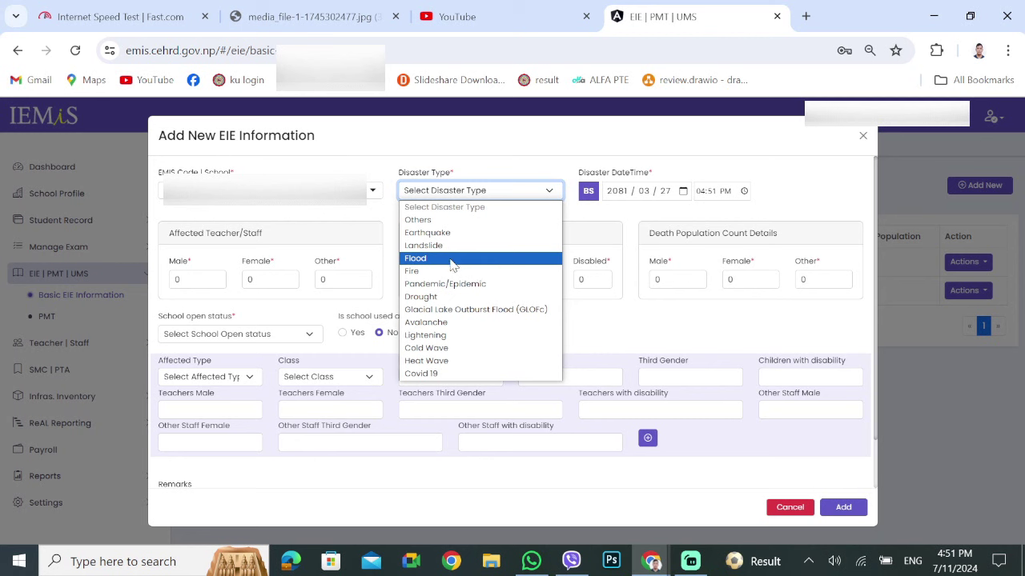
click(452, 258)
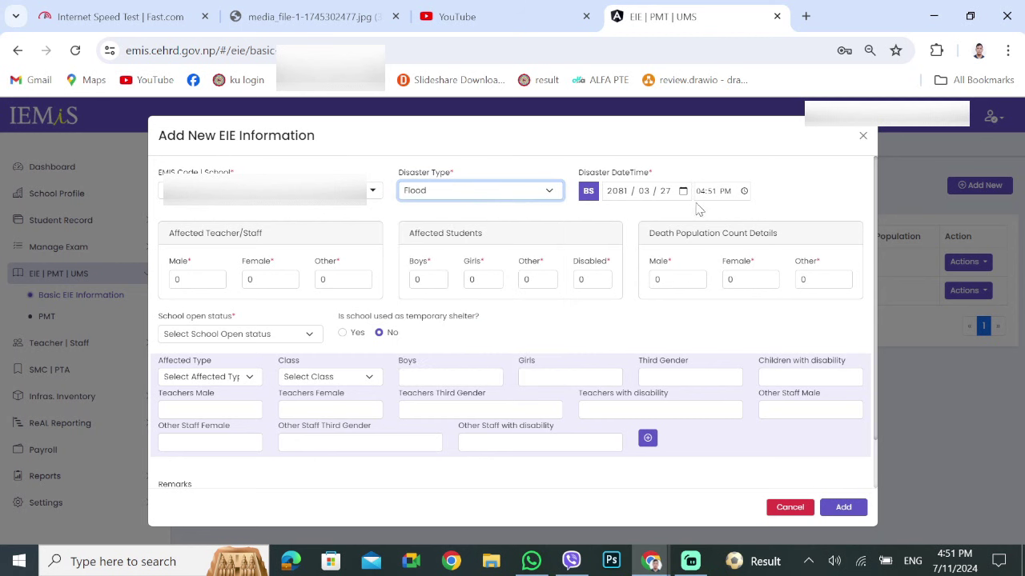
click(718, 197)
click(800, 197)
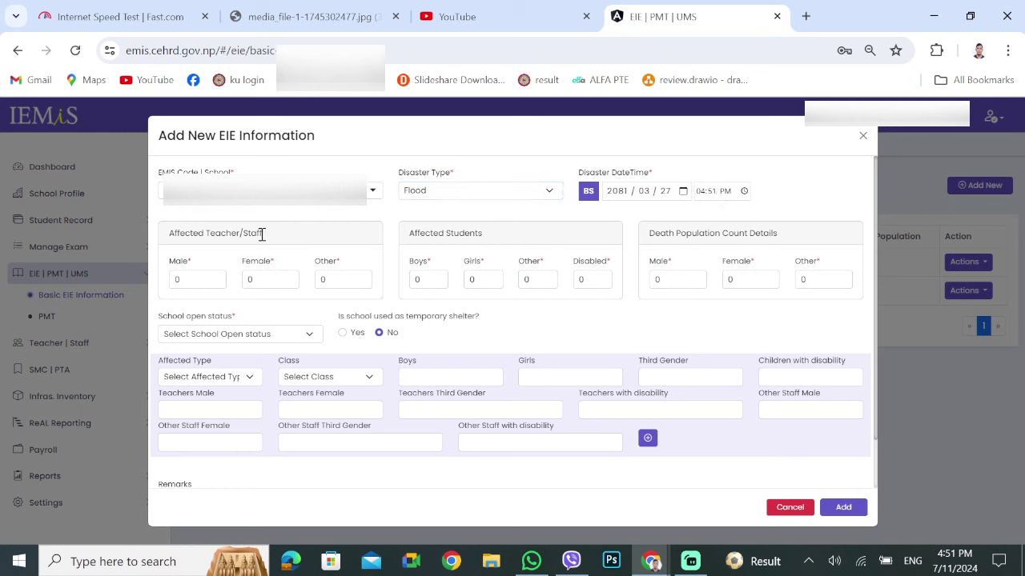
- Review the affected teacher/staff, affected students and death population count sections of the new EIE form
triple_click(172, 239)
click(257, 237)
triple_click(493, 233)
click(712, 235)
triple_click(632, 237)
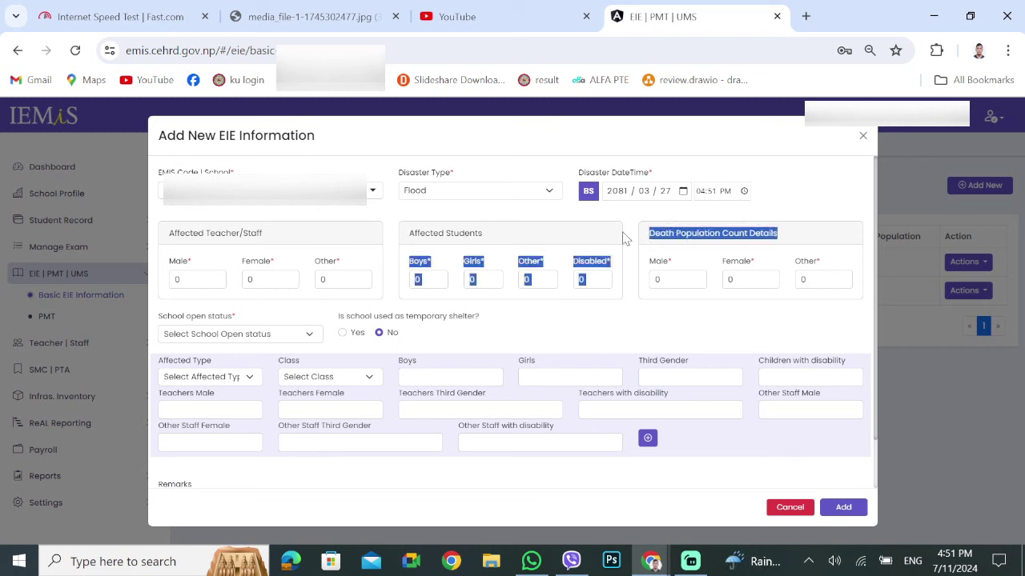
click(777, 233)
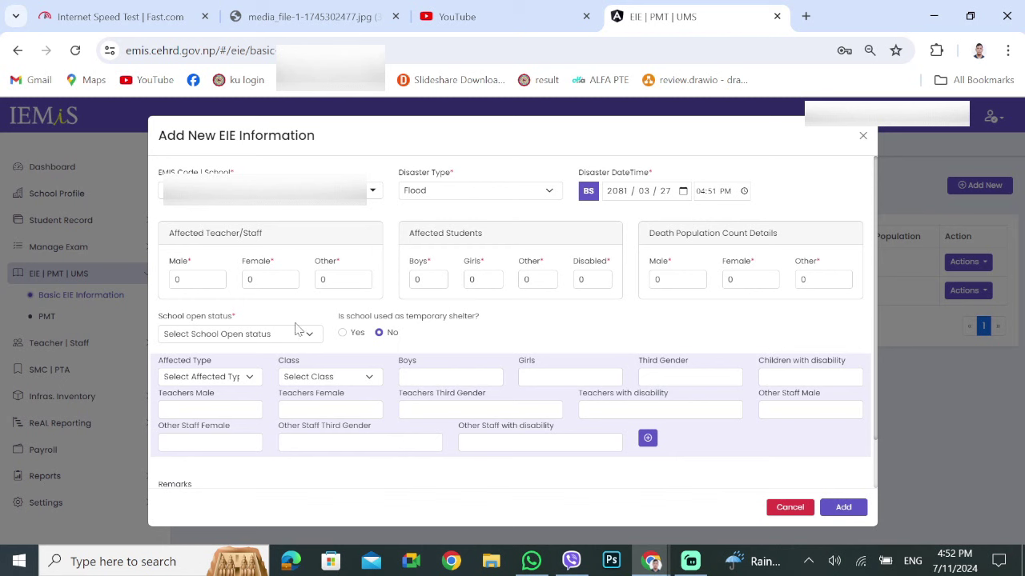
- Examine the available school open status options without choosing one
click(232, 335)
click(234, 337)
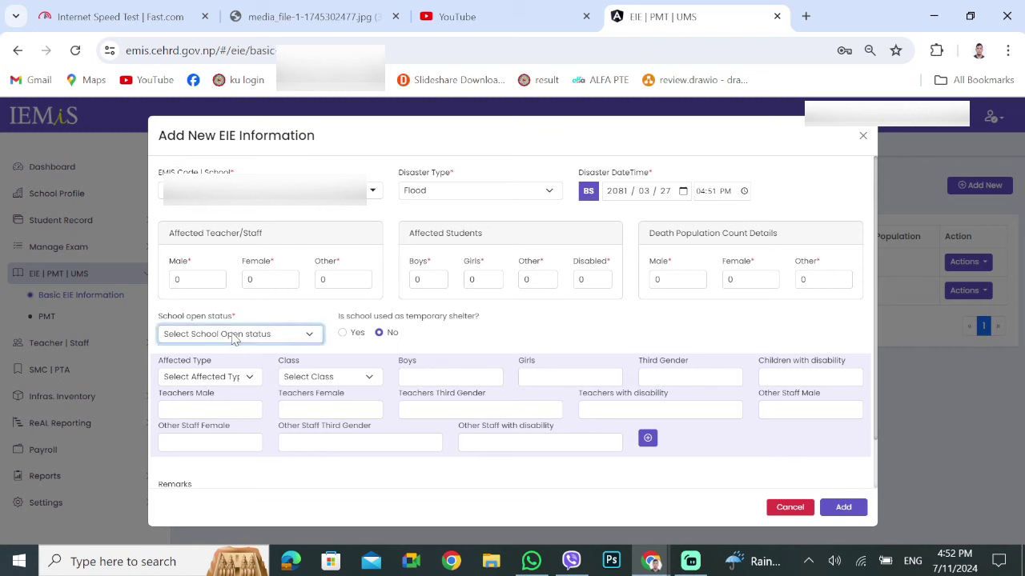
click(234, 336)
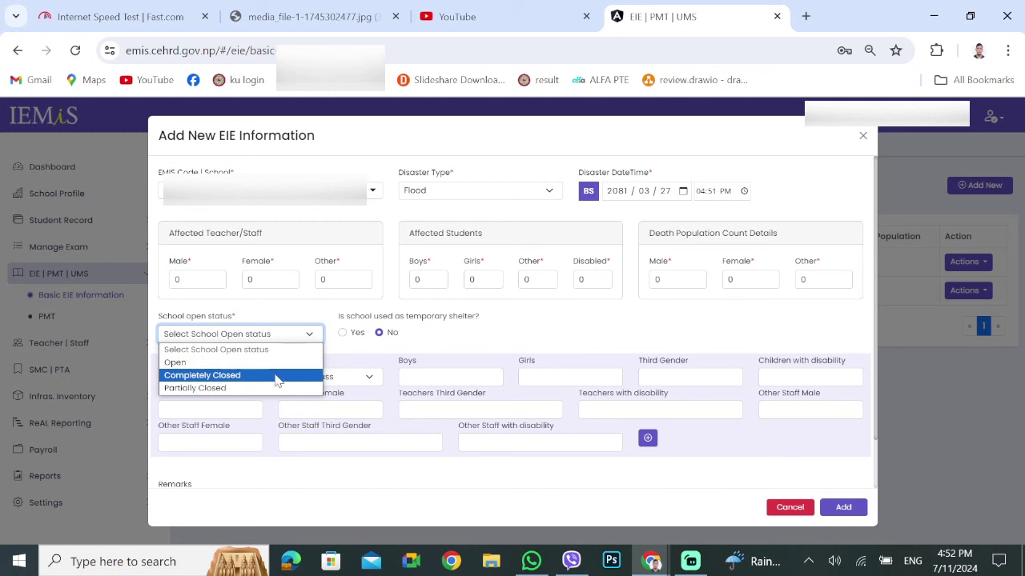
click(496, 344)
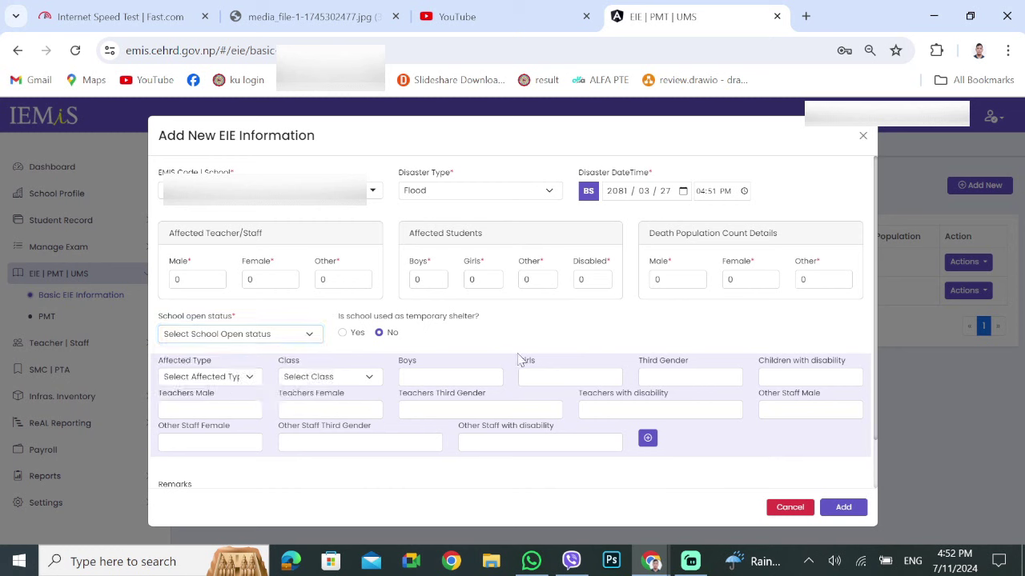
click(600, 347)
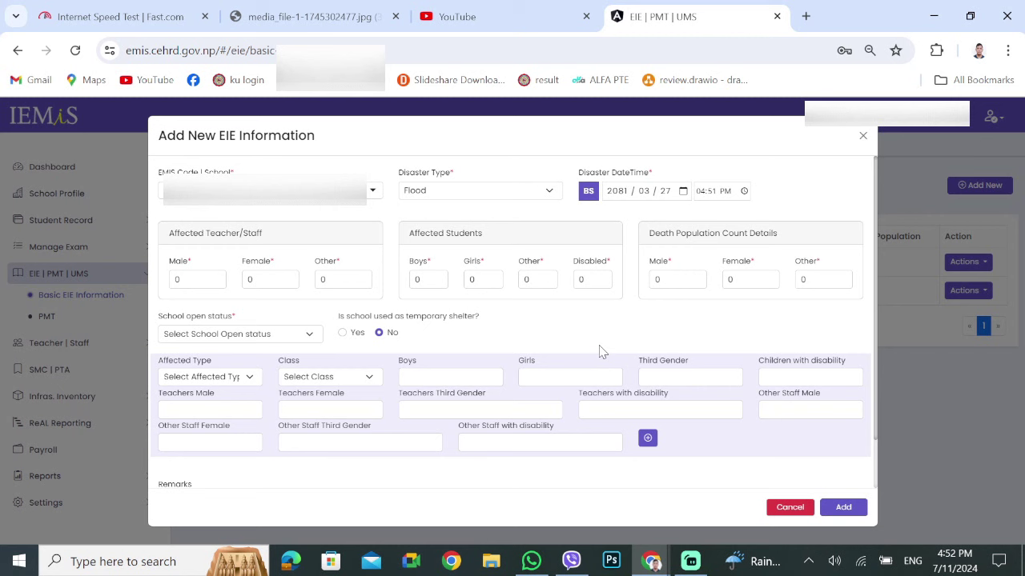
- Set the first breakdown row to affected type Affected and class 4, and go through its student and teacher count fields
click(254, 377)
click(226, 405)
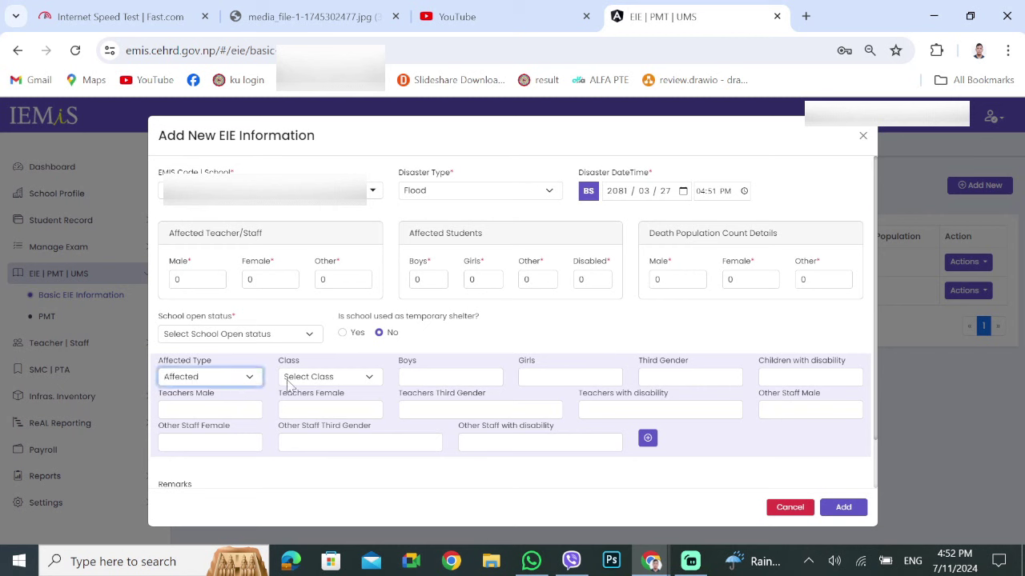
click(328, 376)
click(308, 189)
click(437, 376)
click(561, 376)
click(723, 376)
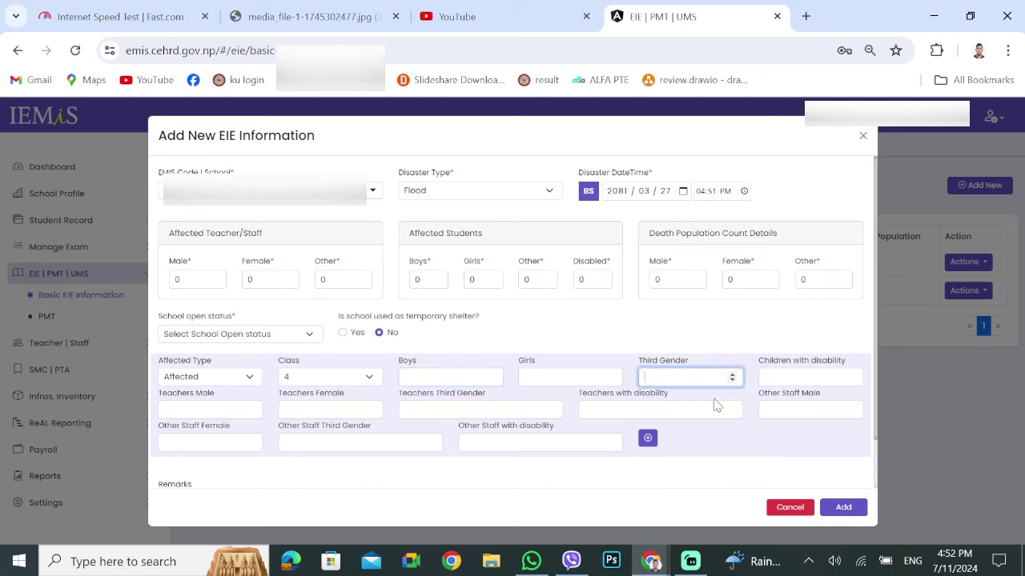
click(853, 377)
click(185, 408)
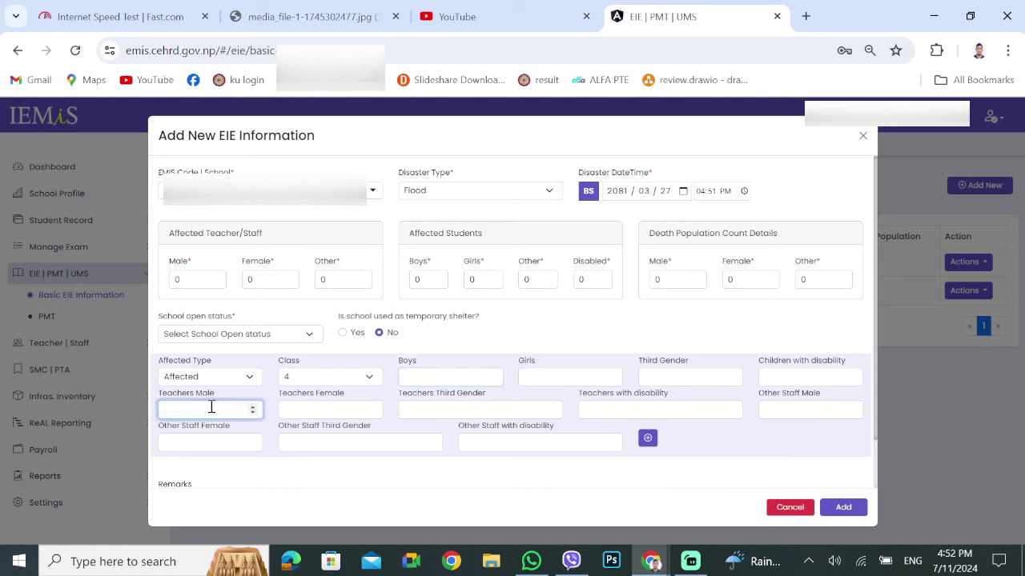
click(328, 410)
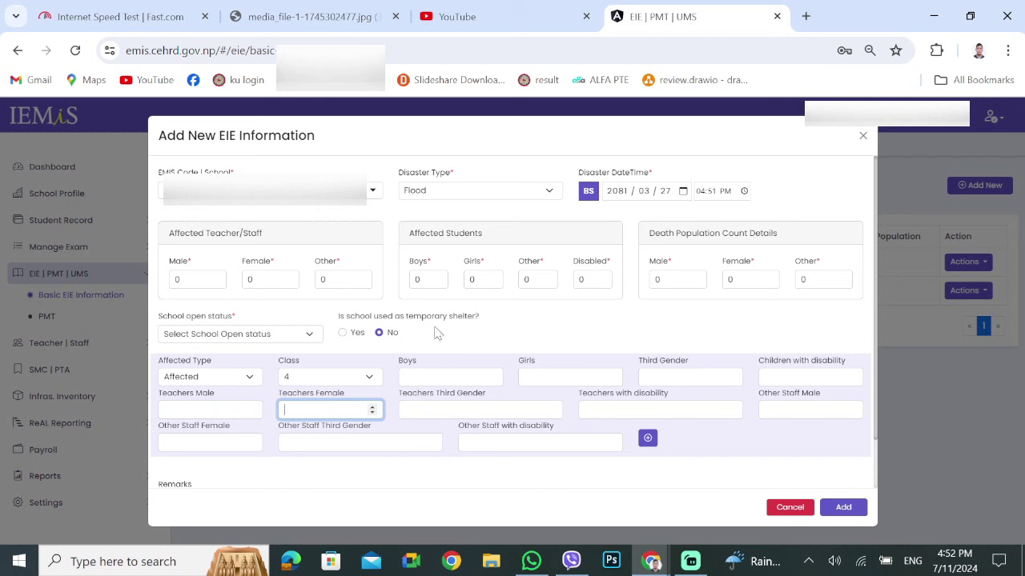
- Add a second breakdown row and set its affected type to Injured
click(648, 439)
scroll(475, 467, down, 1)
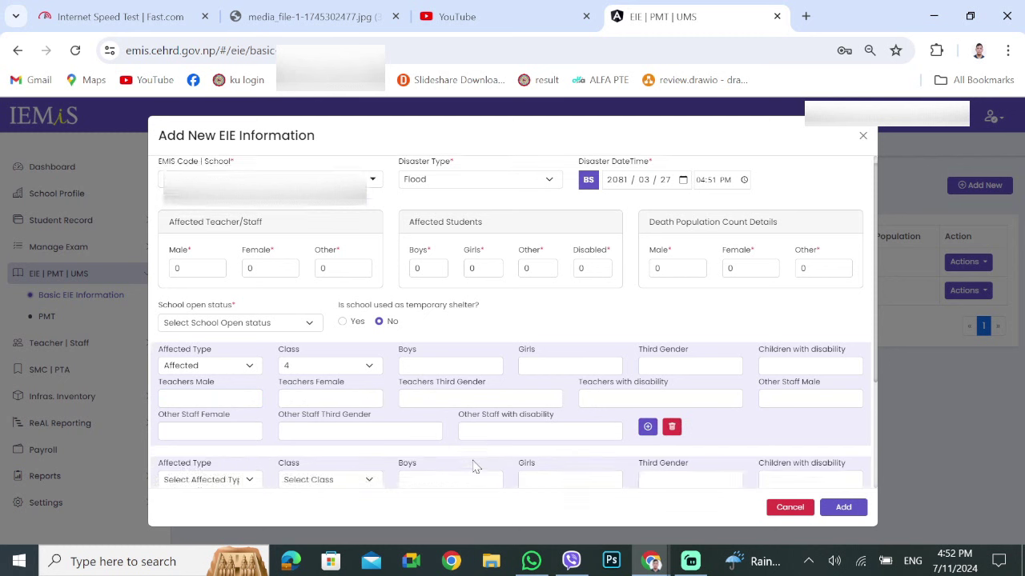
scroll(473, 432, down, 2)
scroll(473, 419, up, 3)
scroll(370, 417, down, 1)
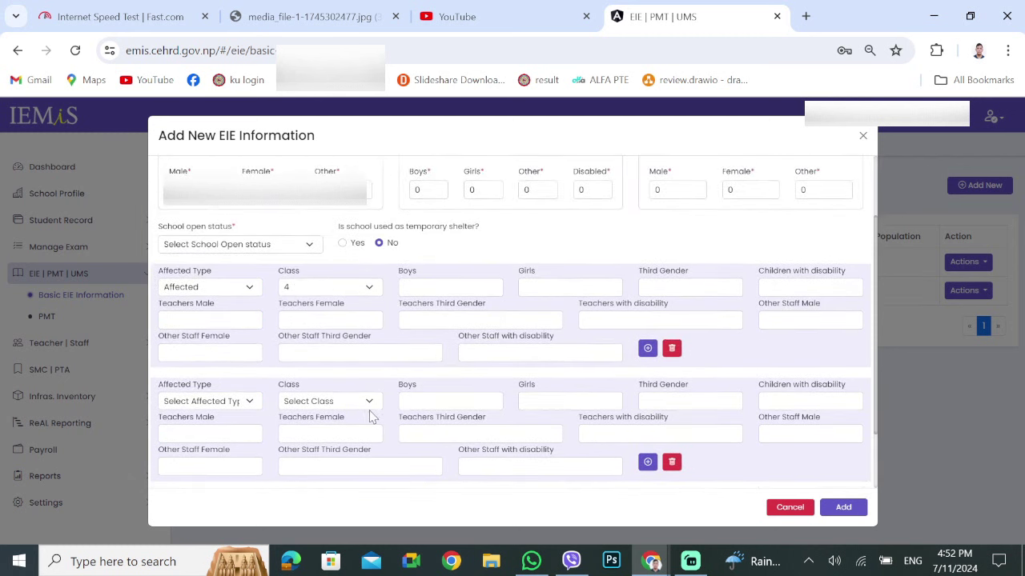
click(241, 401)
click(203, 442)
scroll(748, 473, down, 1)
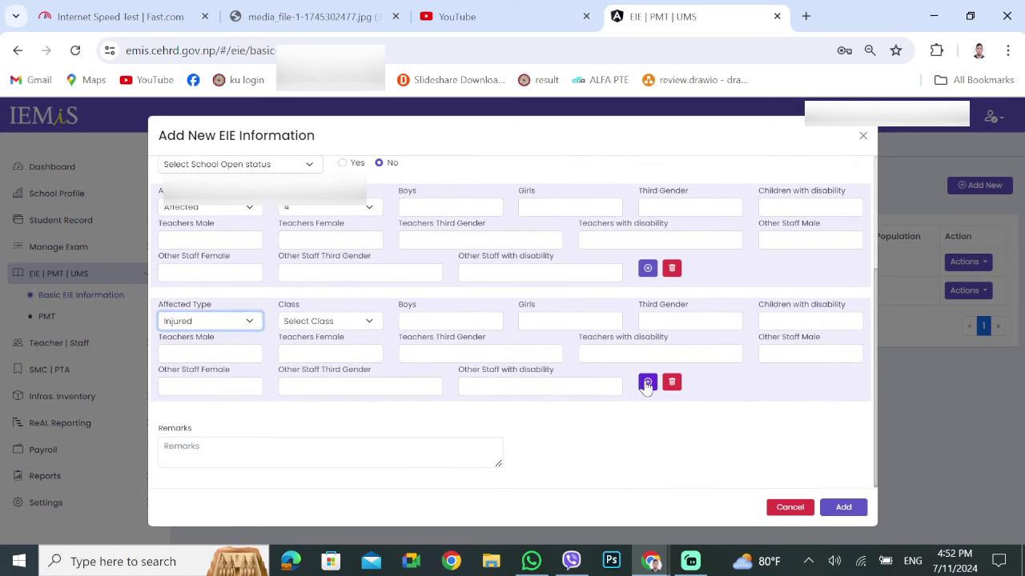
- Add a third breakdown row, check its affected type options and close the new EIE form without saving
click(647, 382)
click(244, 438)
click(196, 494)
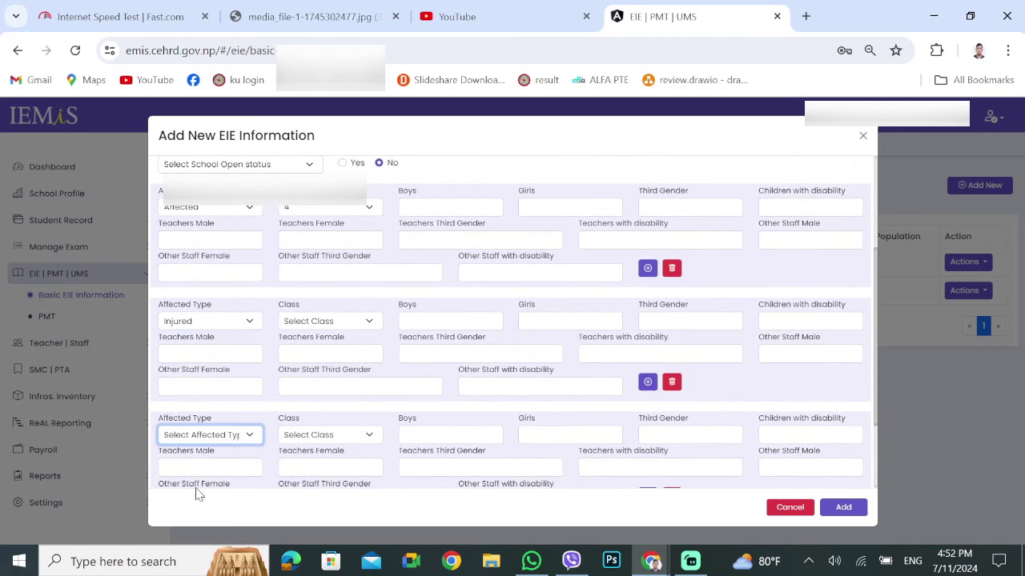
scroll(240, 465, down, 2)
scroll(720, 441, up, 3)
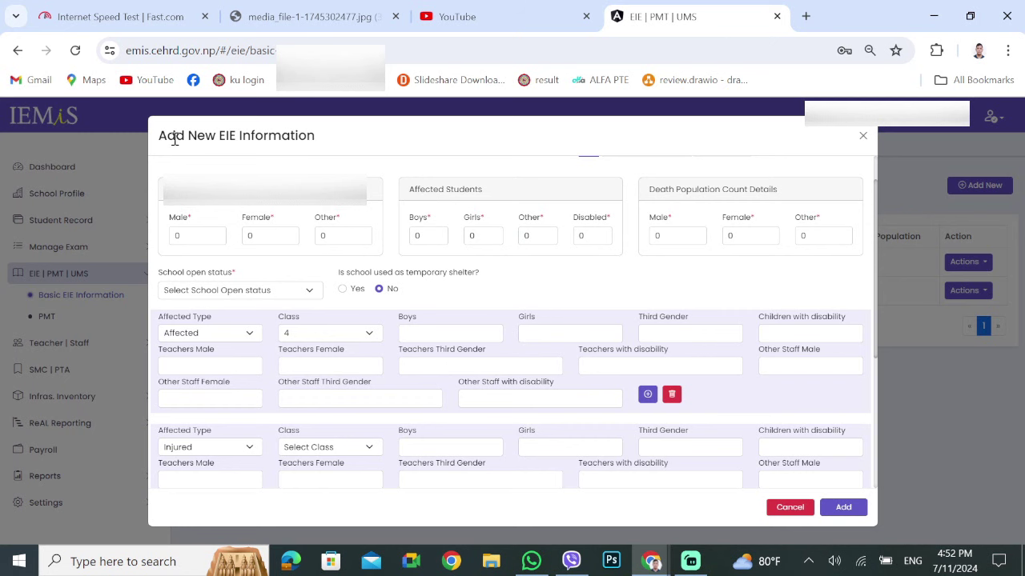
drag(157, 136, 840, 136)
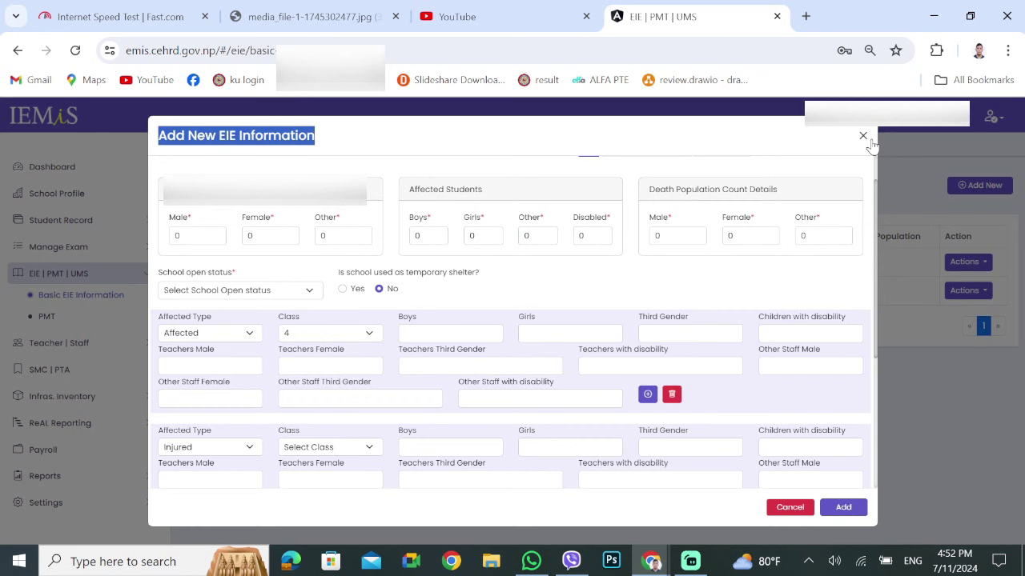
click(863, 137)
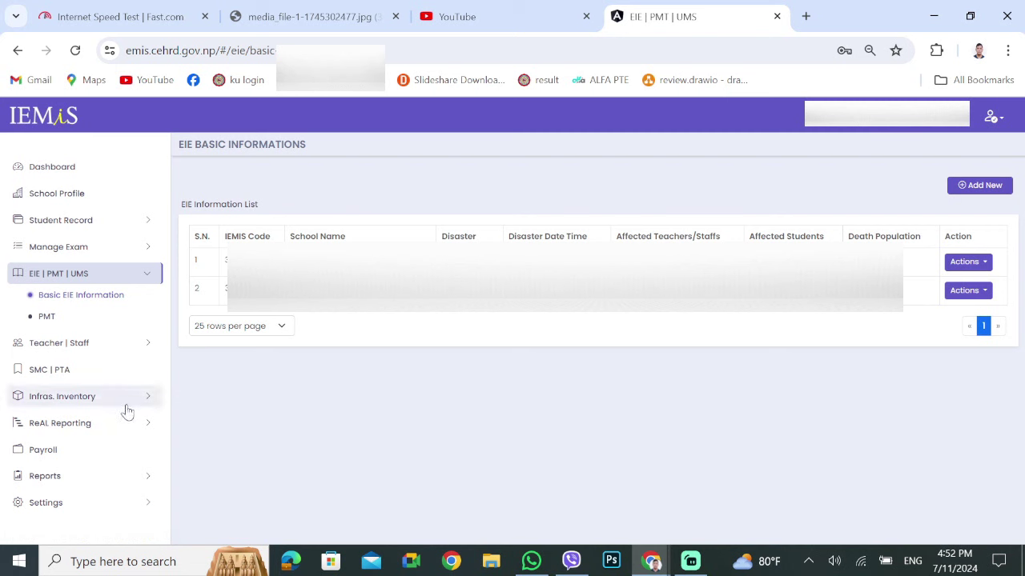
- Open the student record Update page and load the class 6 students for upgrading
click(101, 220)
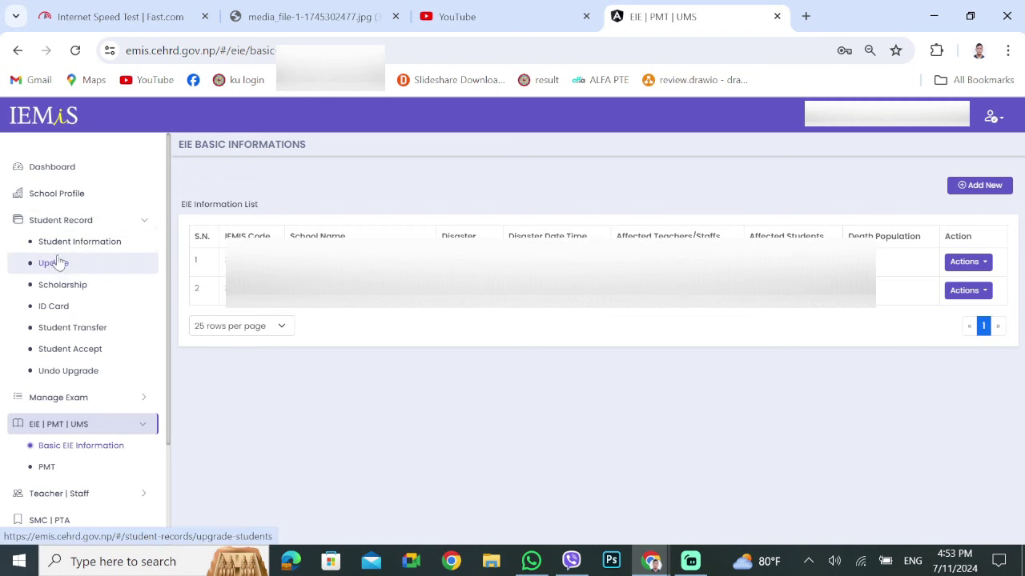
click(58, 261)
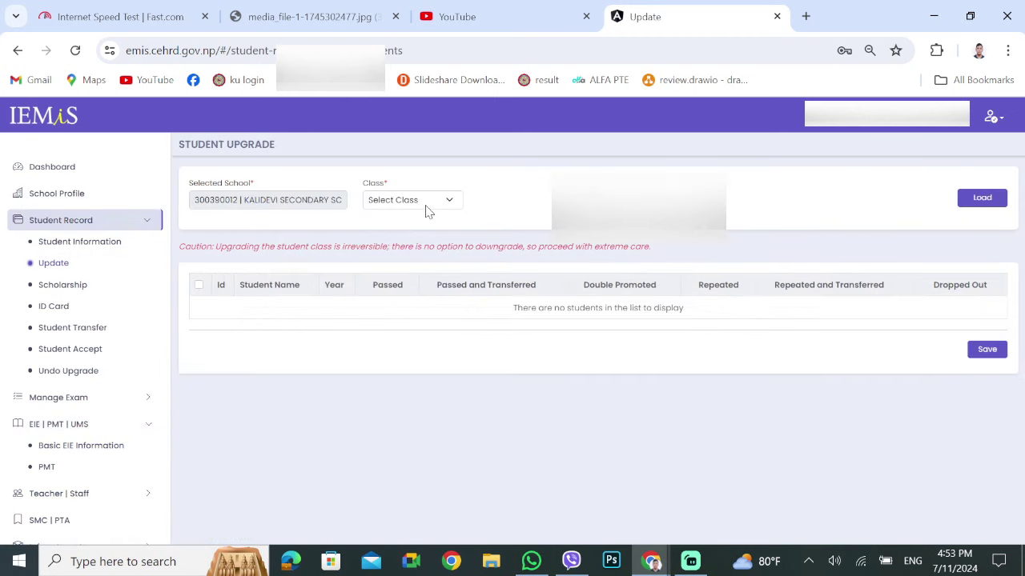
click(426, 205)
key(Escape)
click(439, 208)
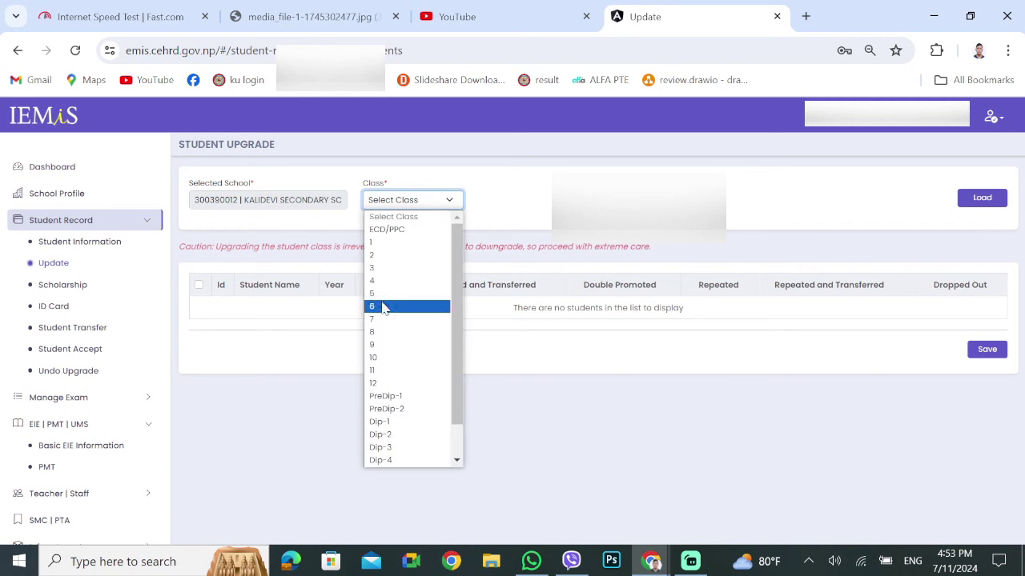
click(384, 308)
click(992, 203)
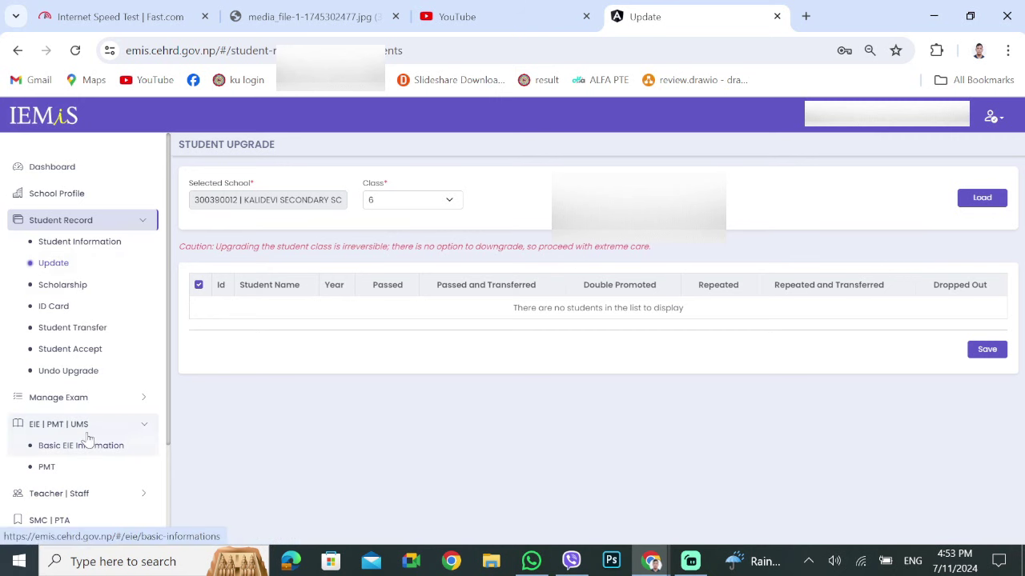
- Open the Undo Upgrade page for student records and activate the student registration number field
click(85, 373)
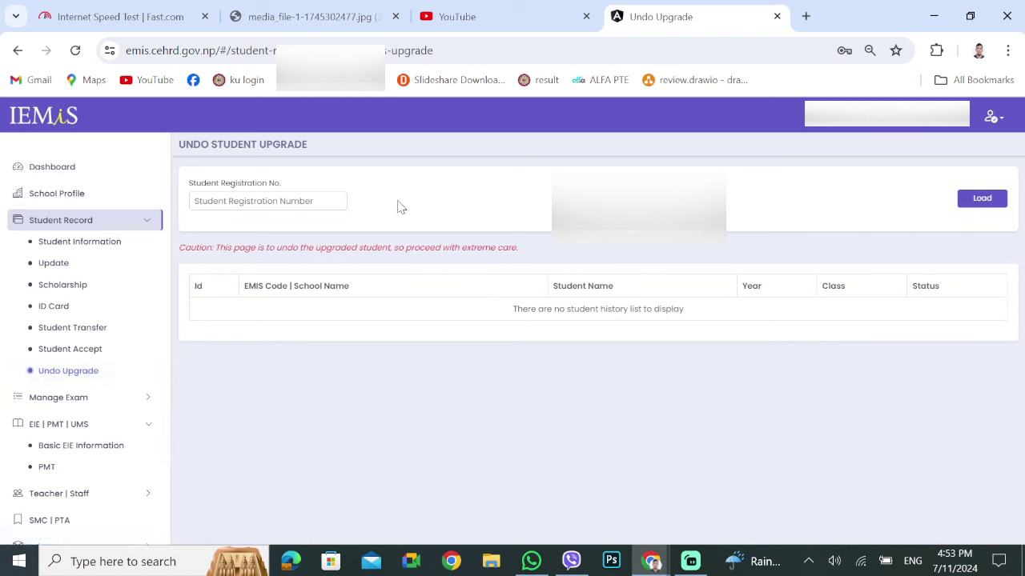
click(309, 199)
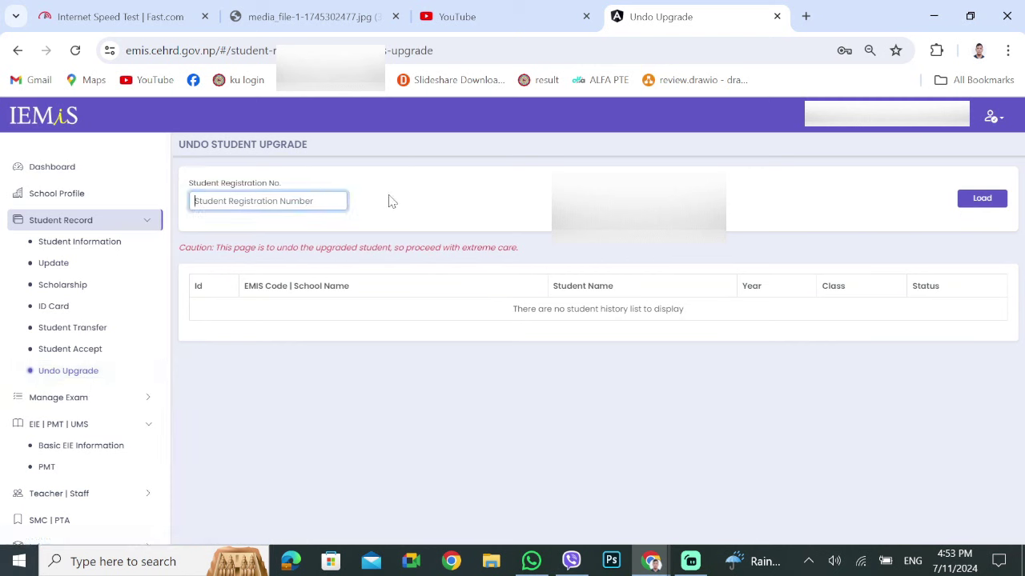
click(388, 201)
click(321, 199)
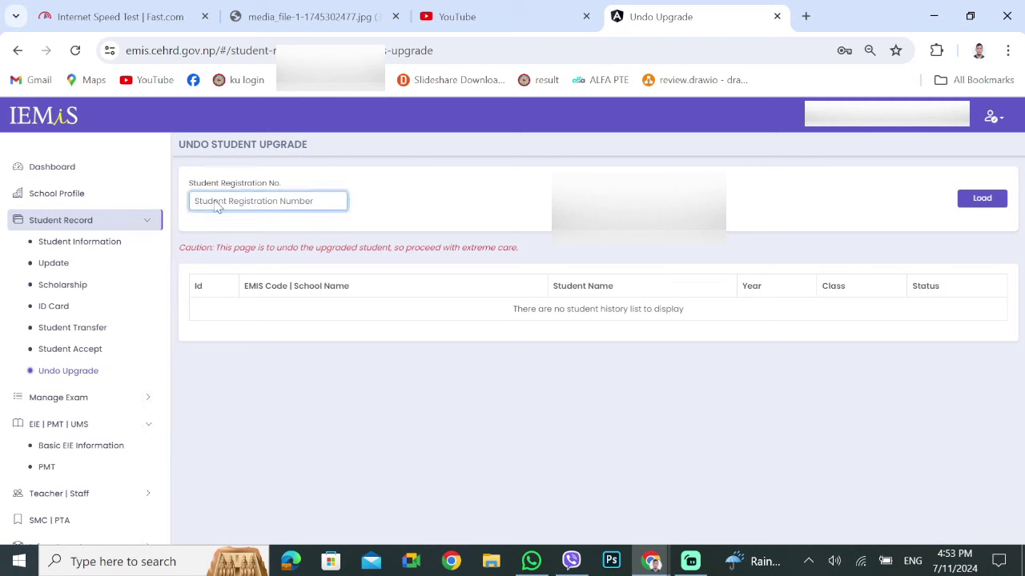